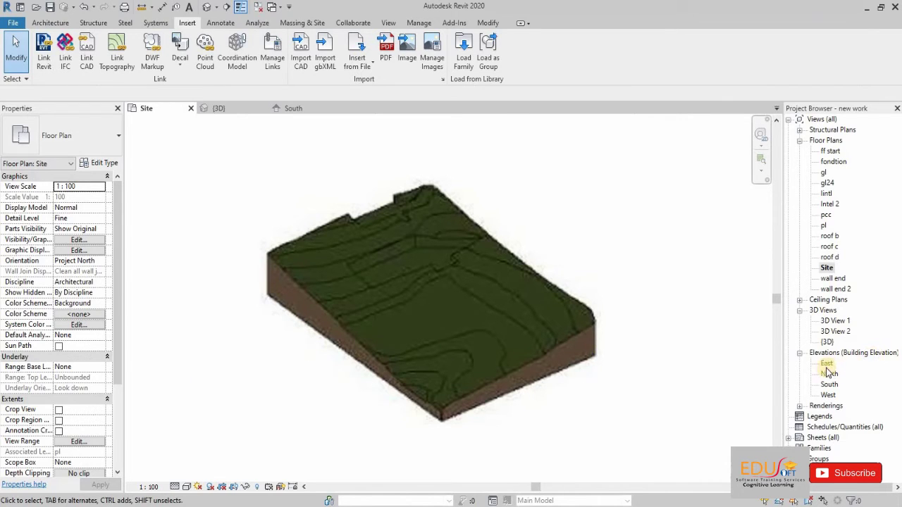
# Step: Switch to the South elevation to confirm the gl level sits at -45
pyautogui.click(286, 108)
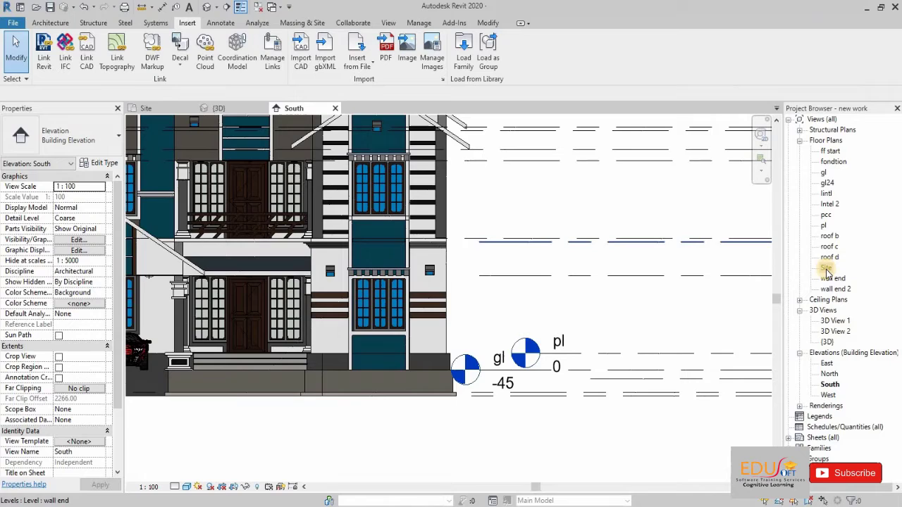
# Step: Open the Site floor plan, clear the stray floor selection, and show the Massing & Site tools
pyautogui.doubleClick(825, 270)
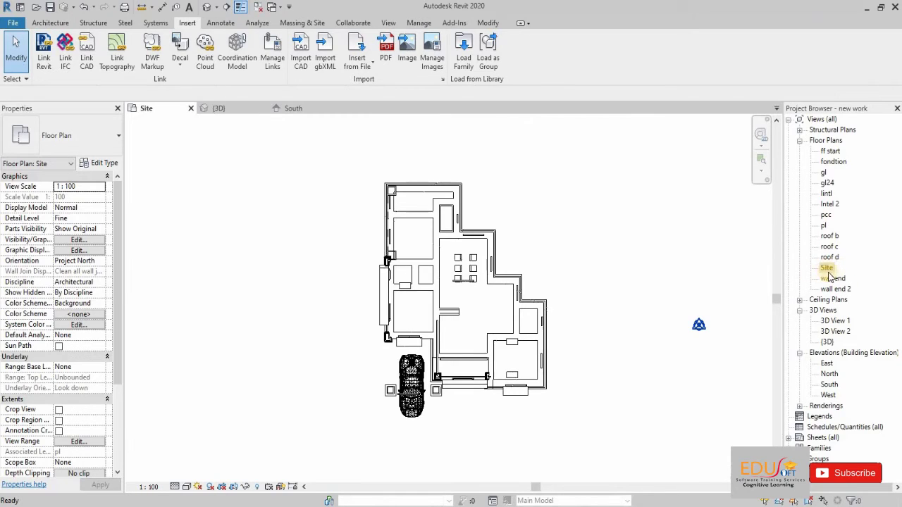
pyautogui.click(530, 326)
pyautogui.click(346, 203)
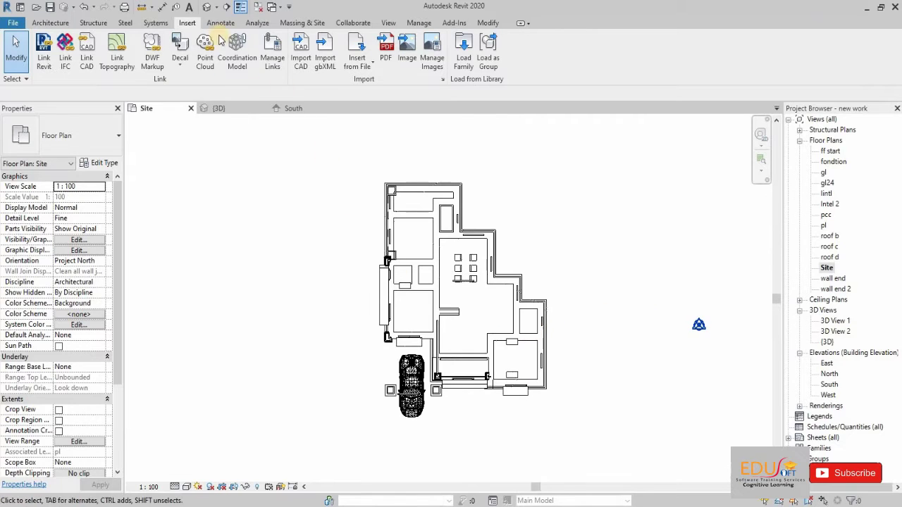
pyautogui.click(303, 24)
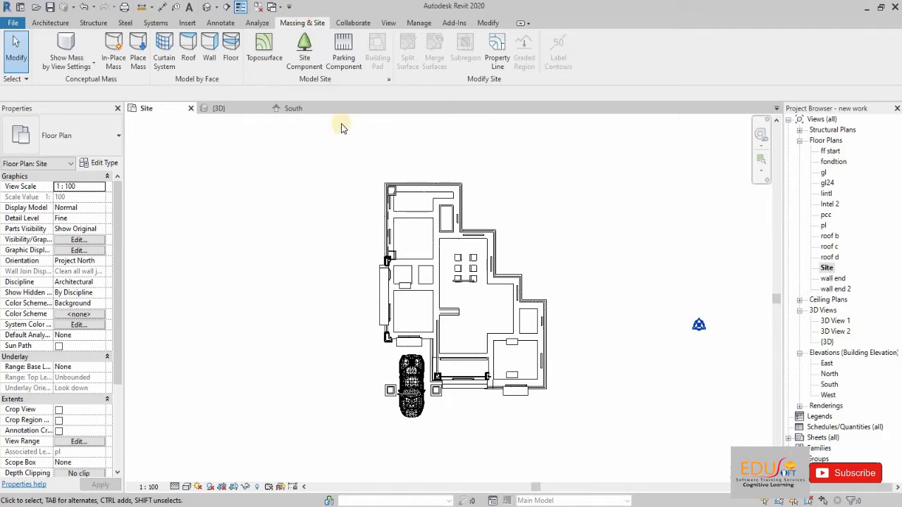
# Step: Start a new toposurface on the Site plan with Place Point active at 0.00 elevation
pyautogui.click(264, 56)
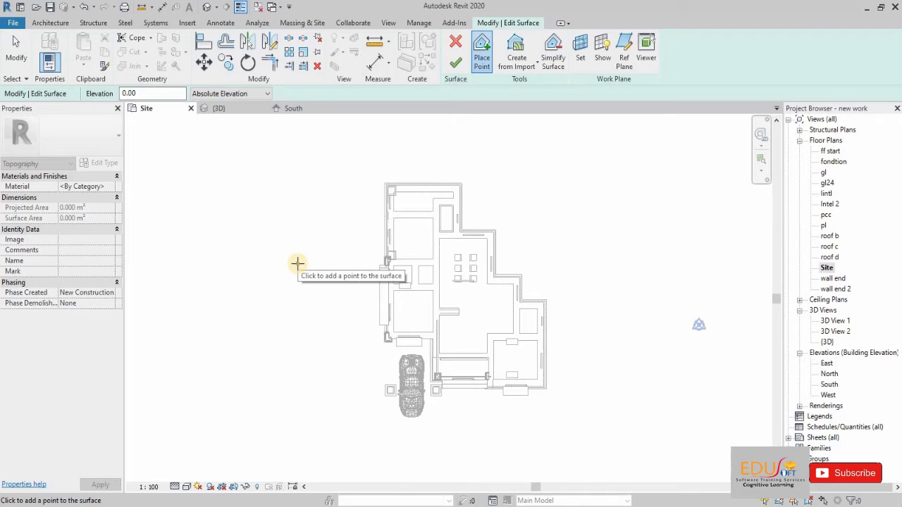
pyautogui.click(415, 124)
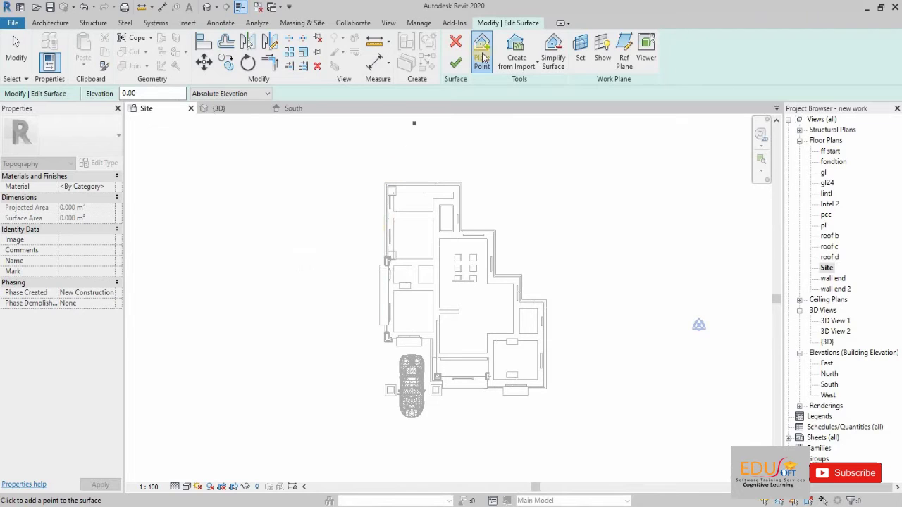
pyautogui.click(486, 57)
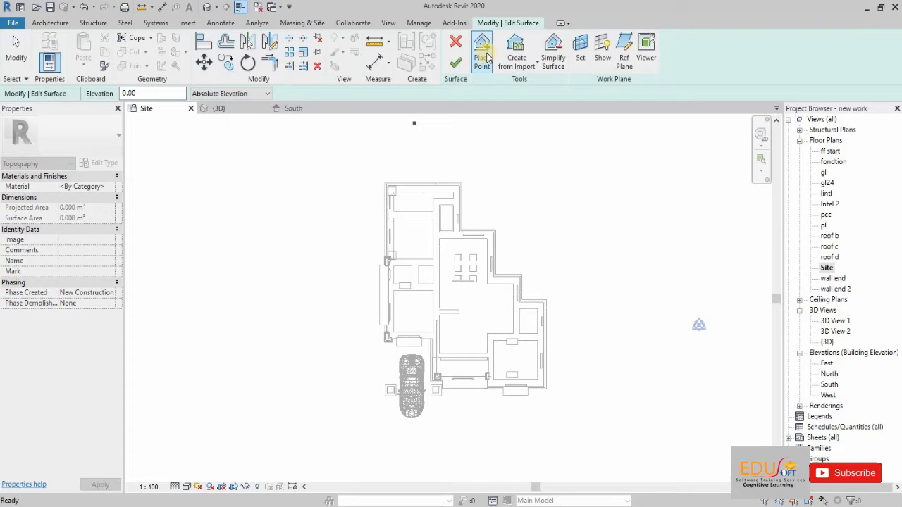
pyautogui.click(486, 57)
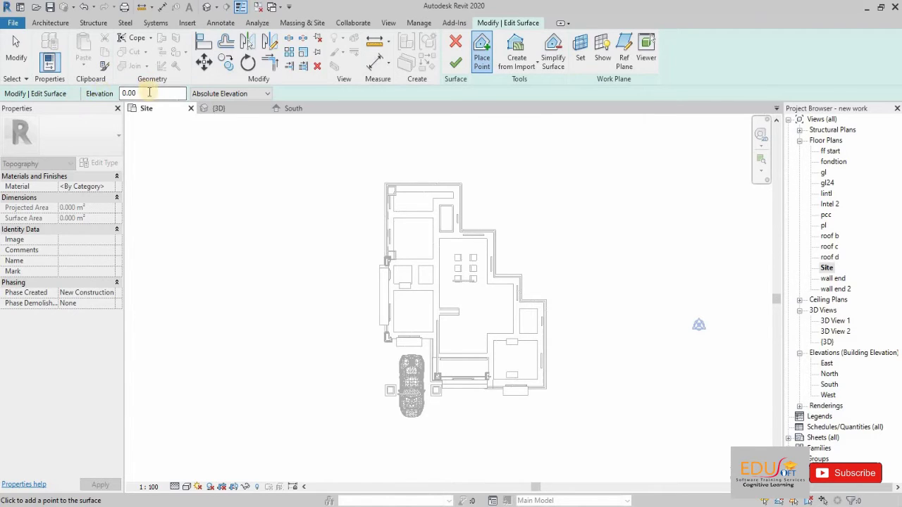
# Step: Place topography points at elevation -45 around the house to outline the site boundary
pyautogui.moveTo(151, 91); pyautogui.dragTo(111, 93)
pyautogui.write('-')
pyautogui.write('45')
pyautogui.click(362, 178)
pyautogui.click(563, 178)
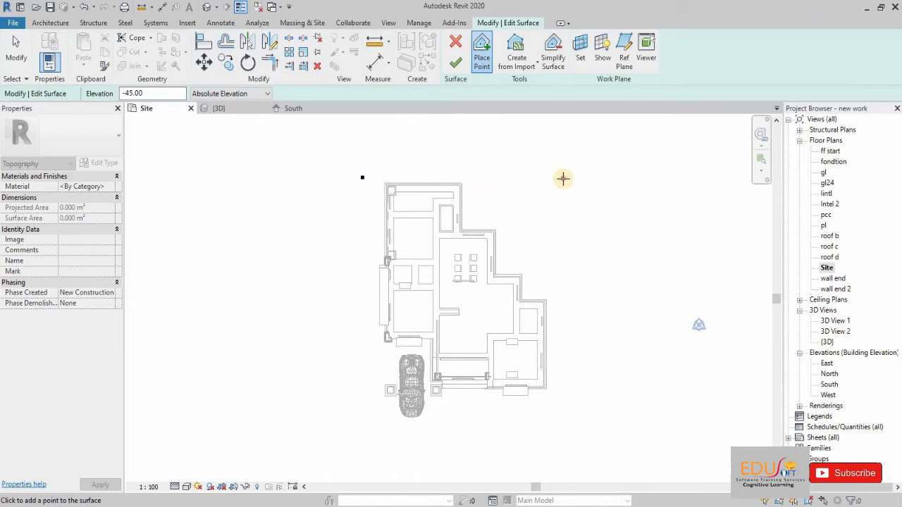
pyautogui.click(575, 239)
pyautogui.click(569, 426)
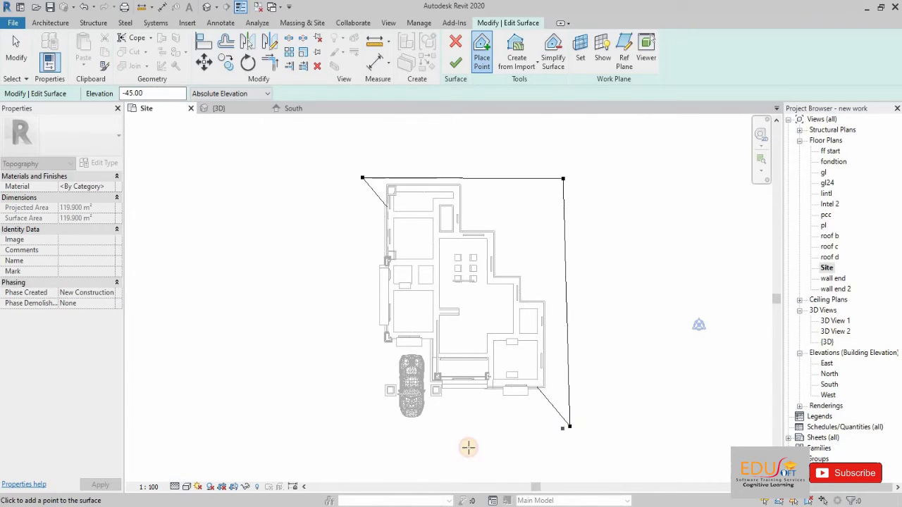
pyautogui.click(450, 457)
pyautogui.click(350, 434)
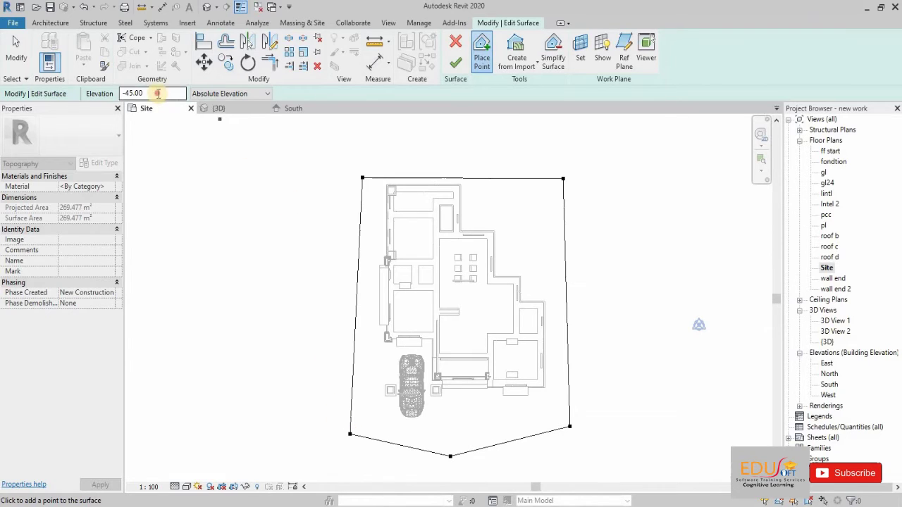
# Step: Add three elevation 50 topography points along and below the house's lower edge
pyautogui.moveTo(156, 93); pyautogui.dragTo(111, 91)
pyautogui.write('50')
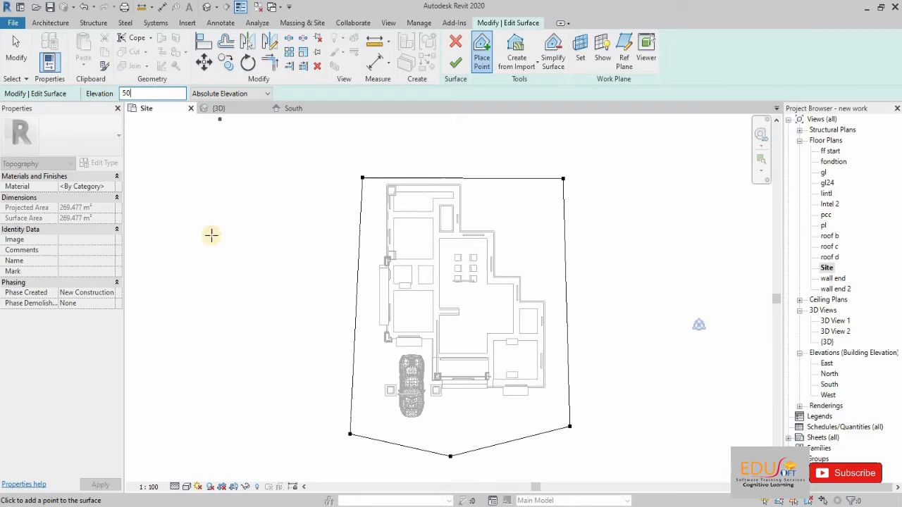
pyautogui.click(379, 465)
pyautogui.click(527, 452)
pyautogui.scroll(-2, 529, 451)
pyautogui.moveTo(533, 433); pyautogui.dragTo(519, 326, button='middle')
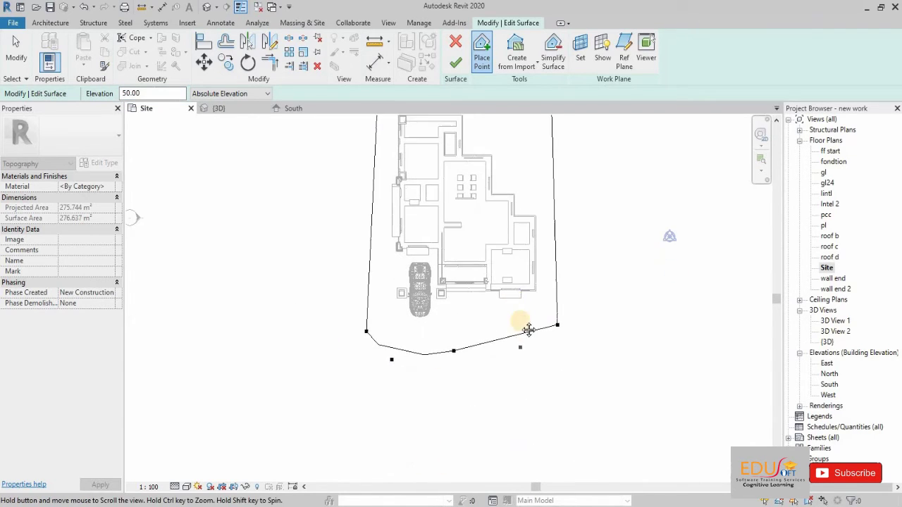
pyautogui.click(523, 358)
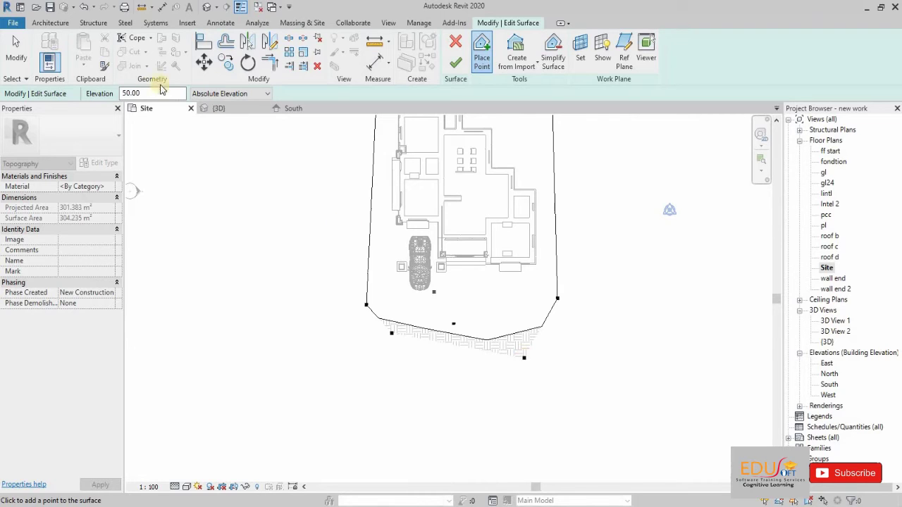
# Step: Add an elevation 10 point between them to form a V-shaped lower edge
pyautogui.click(137, 93)
pyautogui.doubleClick(145, 93)
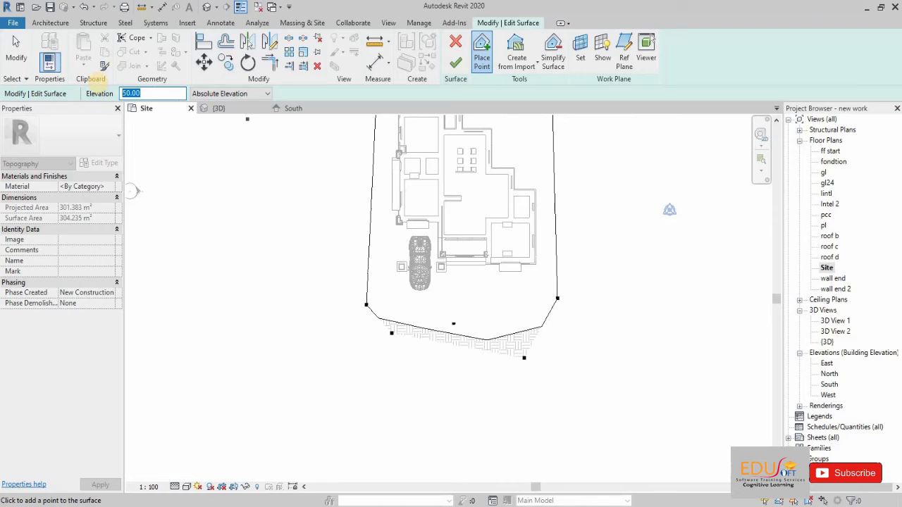
pyautogui.write('10')
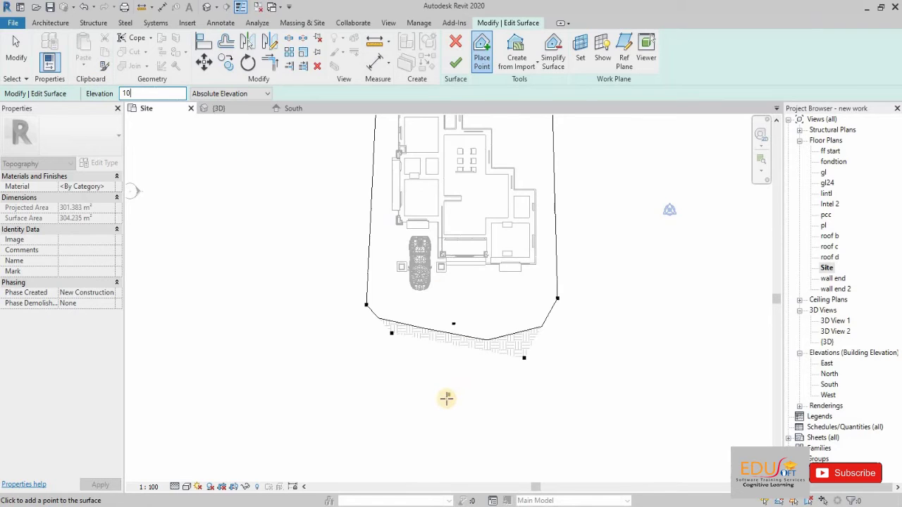
pyautogui.click(446, 397)
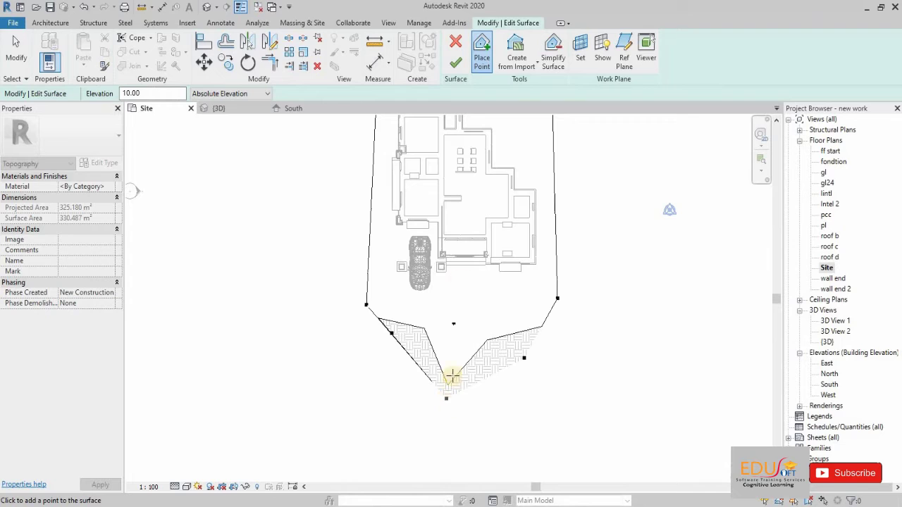
# Step: Finish the toposurface and inspect the sloping terrain in the {3D} view
pyautogui.click(455, 65)
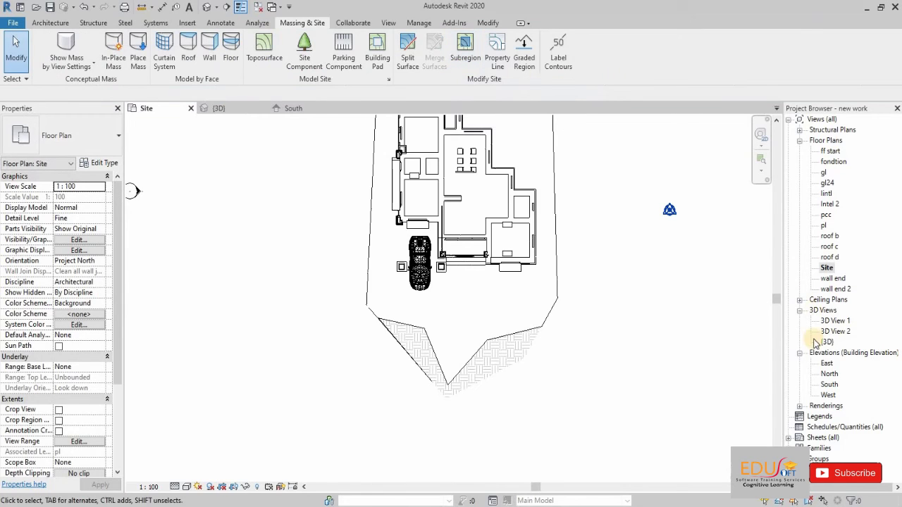
pyautogui.doubleClick(823, 345)
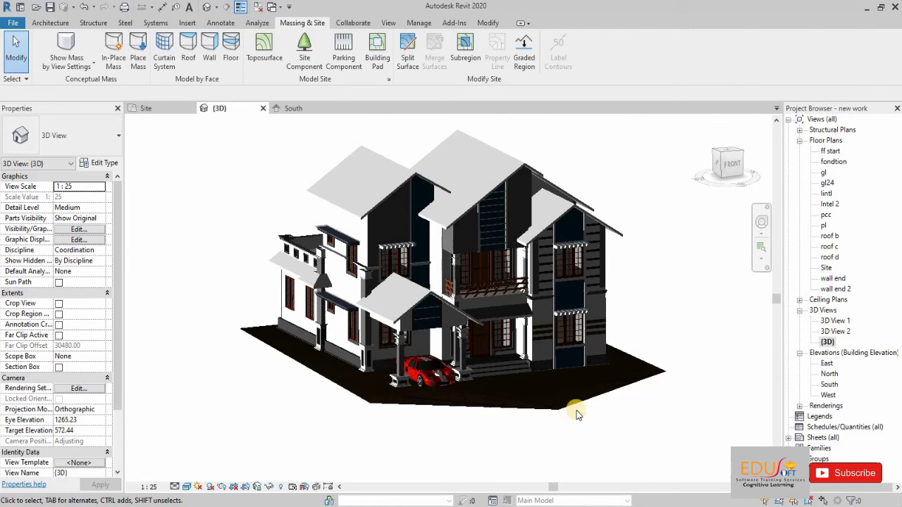
pyautogui.scroll(2, 563, 407)
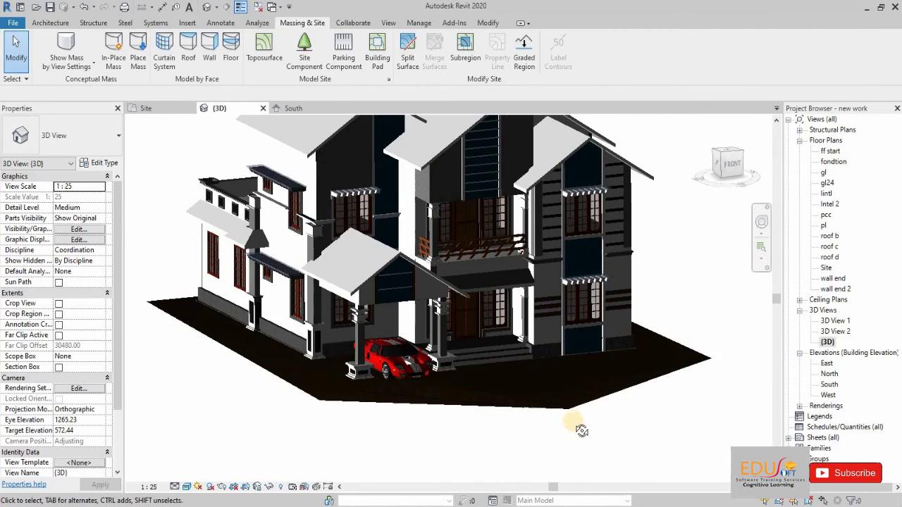
pyautogui.moveTo(582, 430)
pyautogui.keyDown('shift'); pyautogui.mouseDown(button='middle')
pyautogui.moveTo(557, 447)
pyautogui.moveTo(554, 475)
pyautogui.moveTo(615, 458)
pyautogui.moveTo(564, 397)
pyautogui.moveTo(574, 413)
pyautogui.moveTo(530, 432)
pyautogui.mouseUp(button='middle'); pyautogui.keyUp('shift')
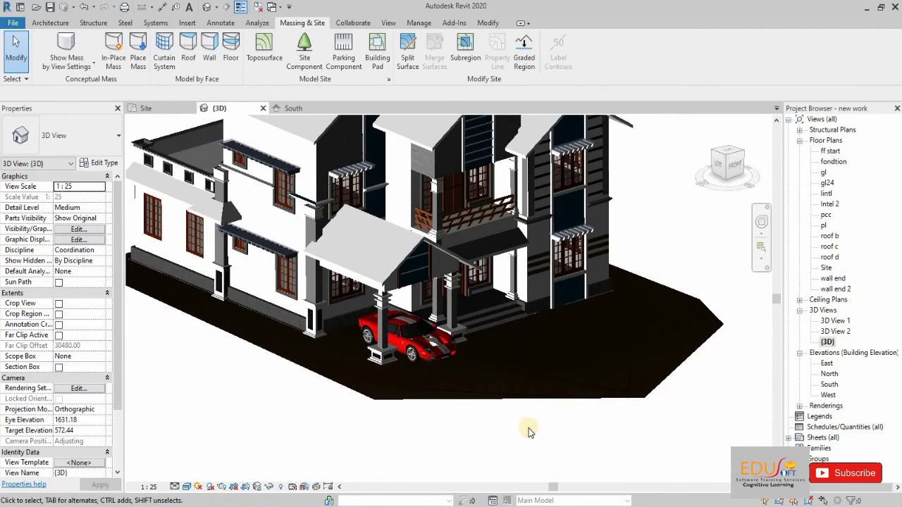
pyautogui.scroll(-2, 451, 419)
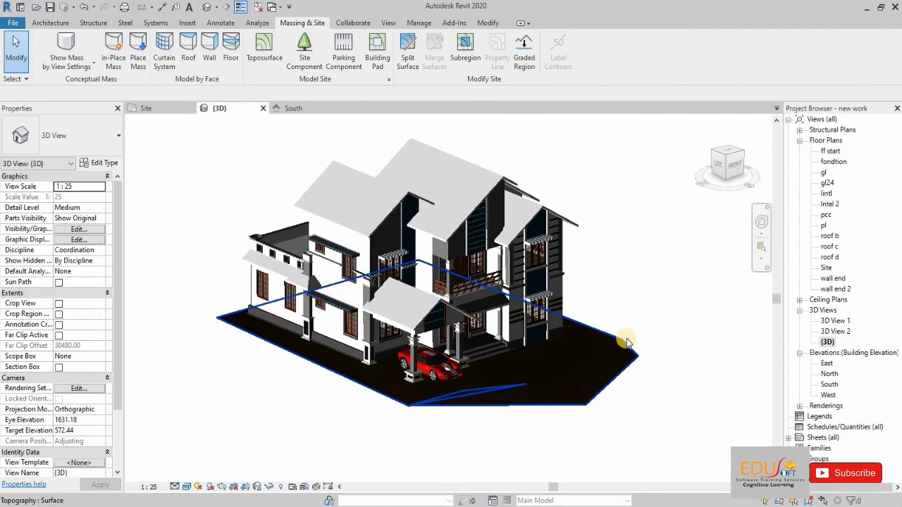
pyautogui.scroll(1, 626, 341)
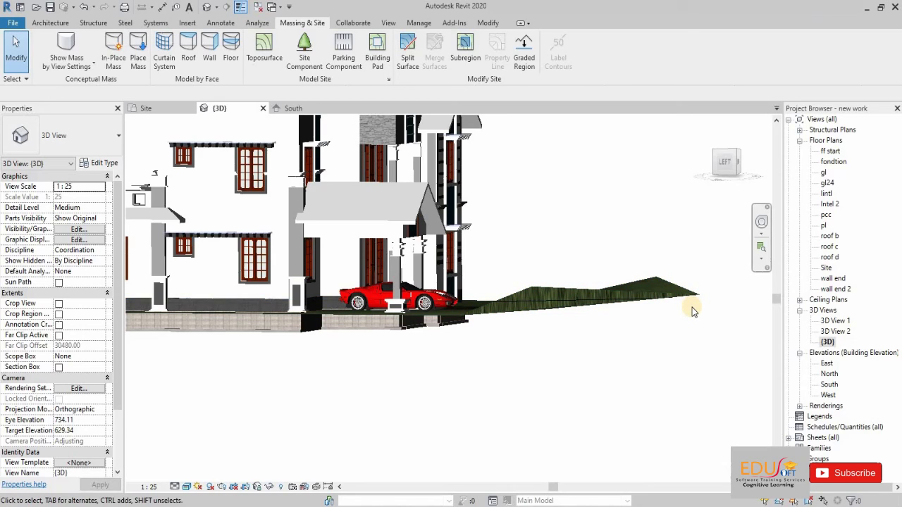
# Step: Orbit above the site and zoom out 2x to show the whole house on its terrain
pyautogui.moveTo(693, 311)
pyautogui.keyDown('shift'); pyautogui.mouseDown(button='middle')
pyautogui.moveTo(680, 292)
pyautogui.moveTo(684, 406)
pyautogui.moveTo(664, 403)
pyautogui.moveTo(670, 395)
pyautogui.moveTo(665, 401)
pyautogui.moveTo(705, 272)
pyautogui.moveTo(760, 250)
pyautogui.moveTo(712, 308)
pyautogui.moveTo(695, 373)
pyautogui.moveTo(592, 425)
pyautogui.mouseUp(button='middle'); pyautogui.keyUp('shift')
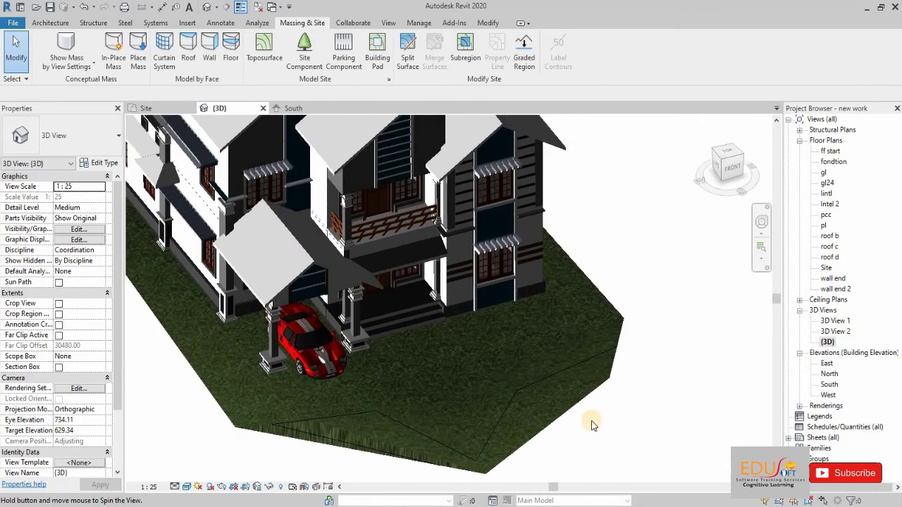
pyautogui.rightClick(591, 423)
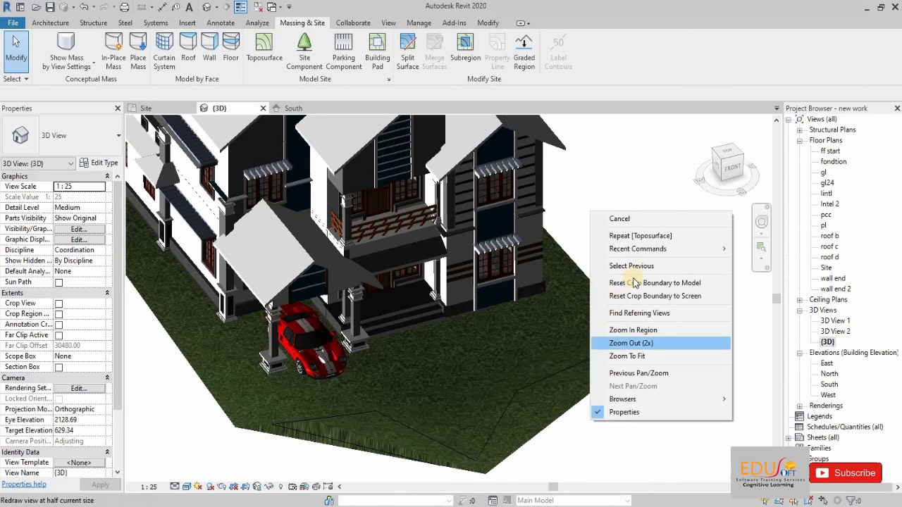
pyautogui.click(620, 449)
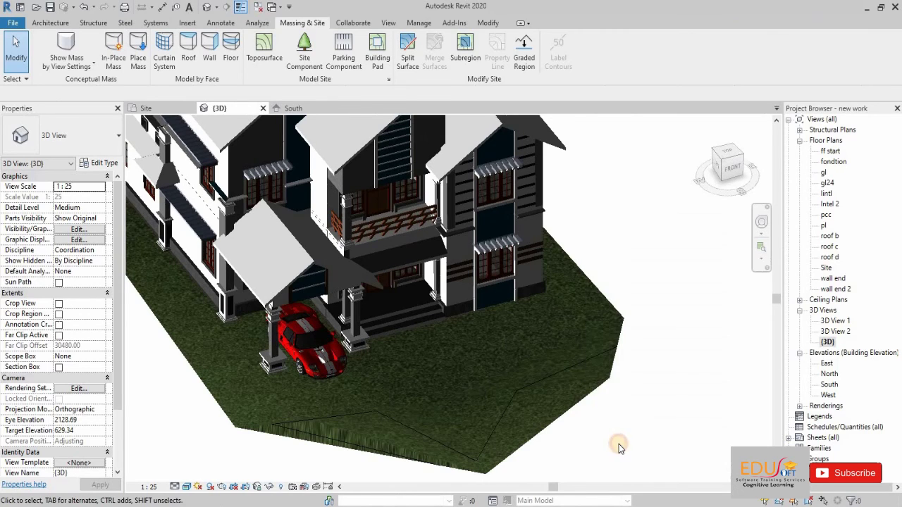
pyautogui.scroll(-2, 620, 445)
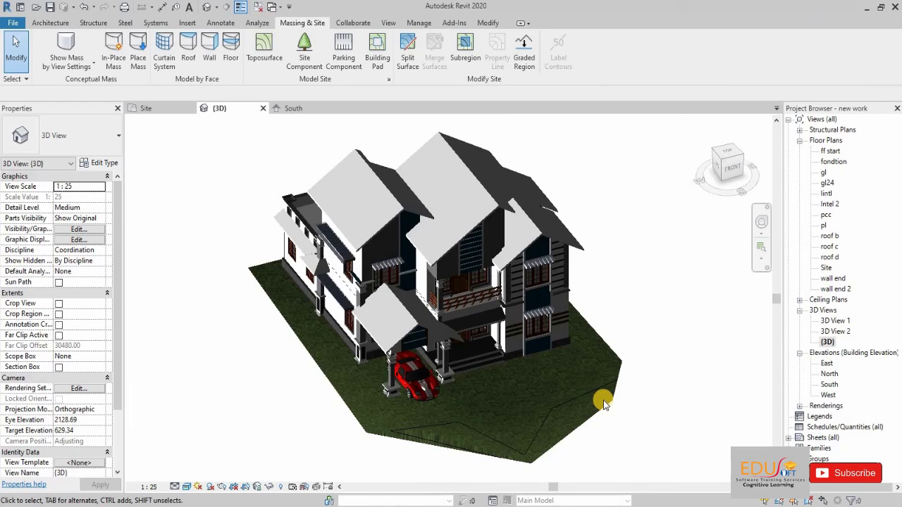